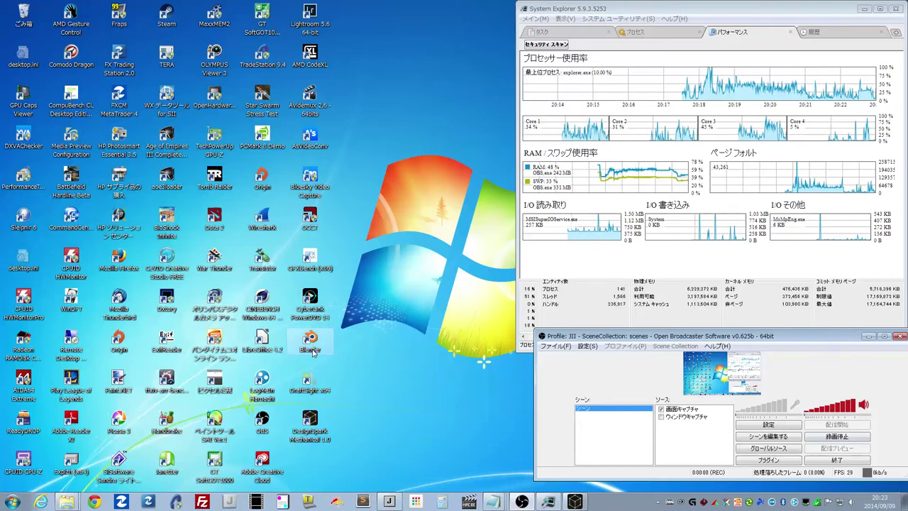
# - Launch Blender and open toad.blend from the 74827_toad_blend folder
pyautogui.doubleClick(313, 351)
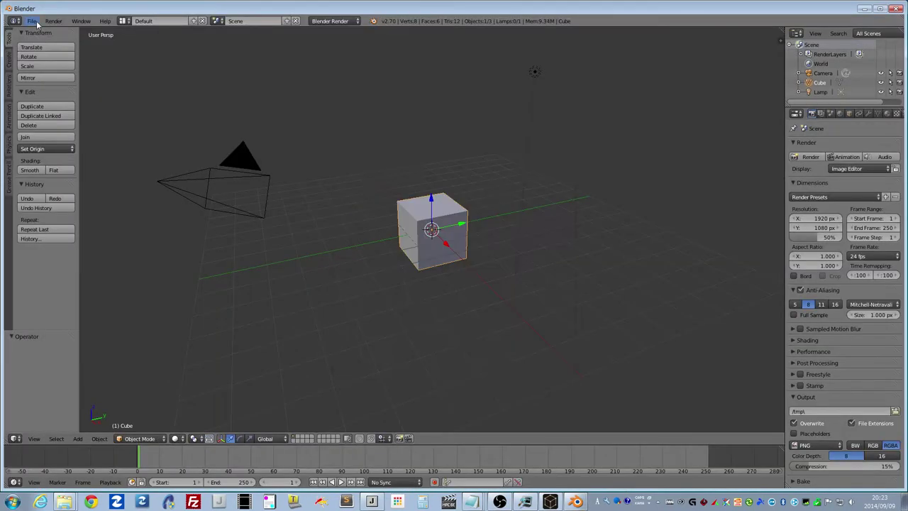
pyautogui.click(31, 21)
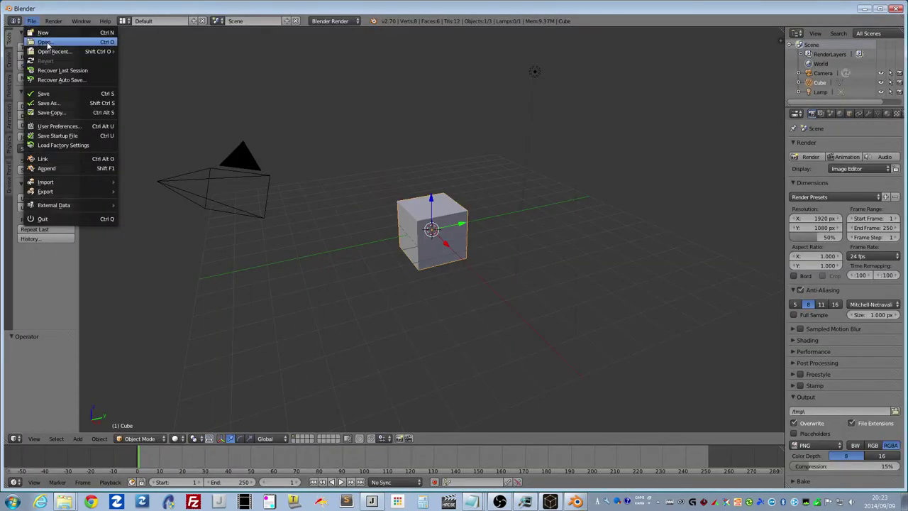
pyautogui.click(44, 42)
pyautogui.click(149, 68)
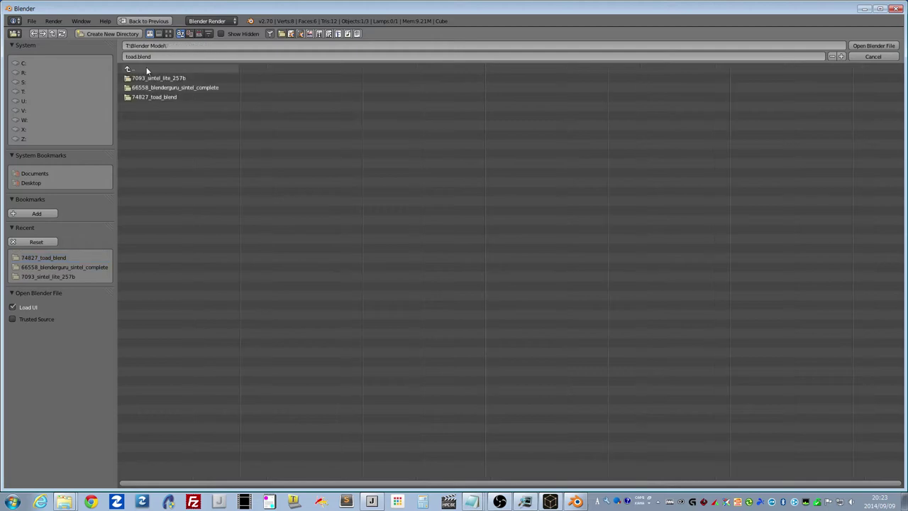
pyautogui.click(156, 97)
pyautogui.doubleClick(160, 77)
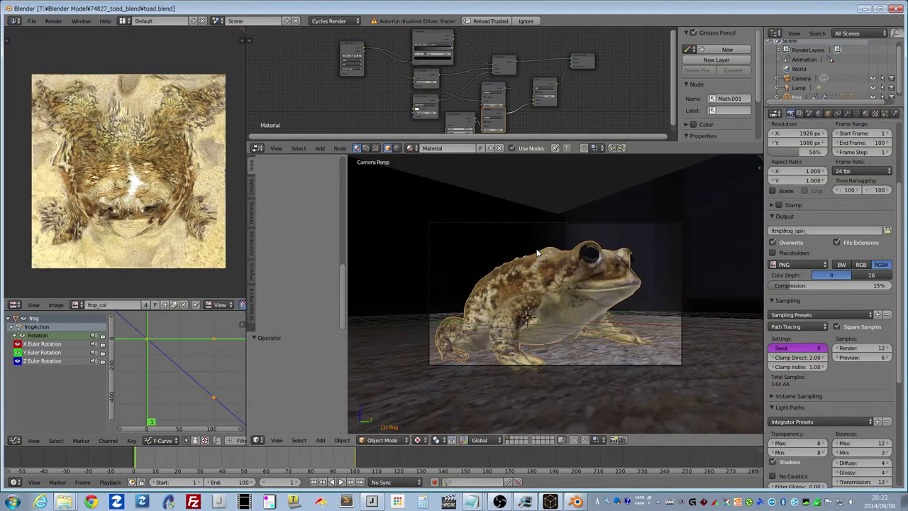
# - Orbit and zoom in to inspect the textured toad model
pyautogui.moveTo(537, 252)
pyautogui.mouseDown(button='middle')
pyautogui.moveTo(567, 298)
pyautogui.moveTo(468, 269)
pyautogui.mouseUp(button='middle')
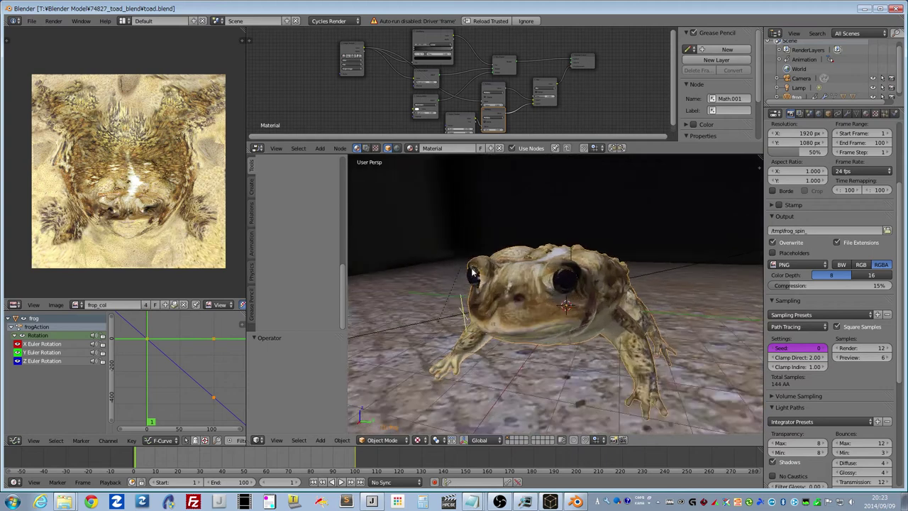
pyautogui.scroll(3, 471, 272)
pyautogui.scroll(2, 470, 262)
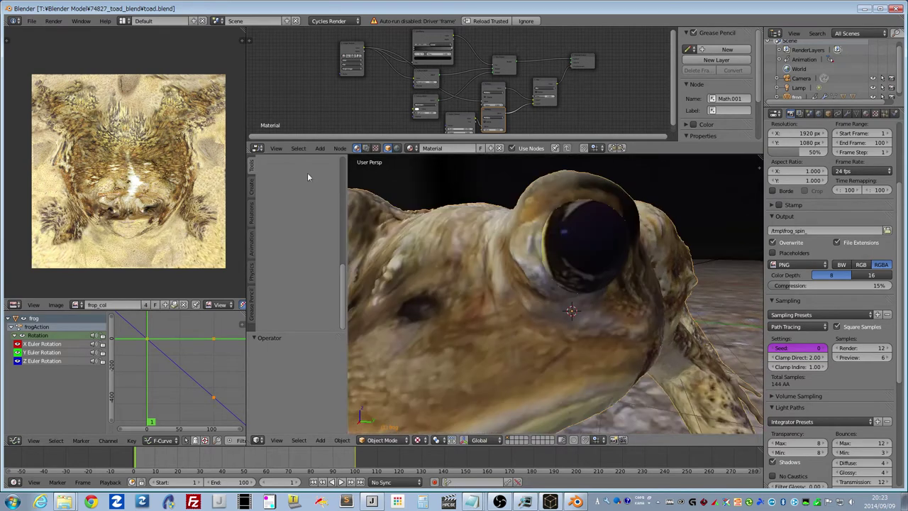
# - Open BlenderGuru_Sintel_Complete.blend from 66558_blenderguru_sintel_complete, then orbit and zoom on Sintel
pyautogui.click(31, 20)
pyautogui.click(44, 42)
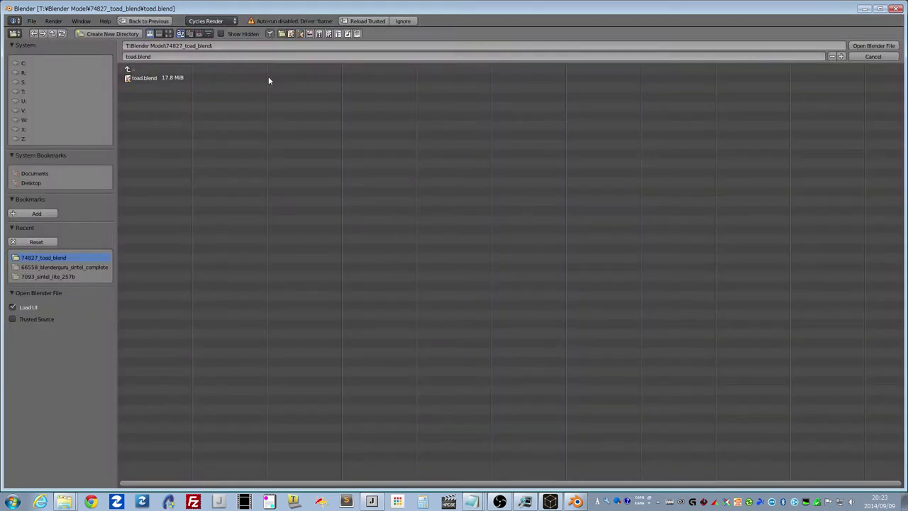
pyautogui.click(172, 70)
pyautogui.click(181, 88)
pyautogui.click(182, 69)
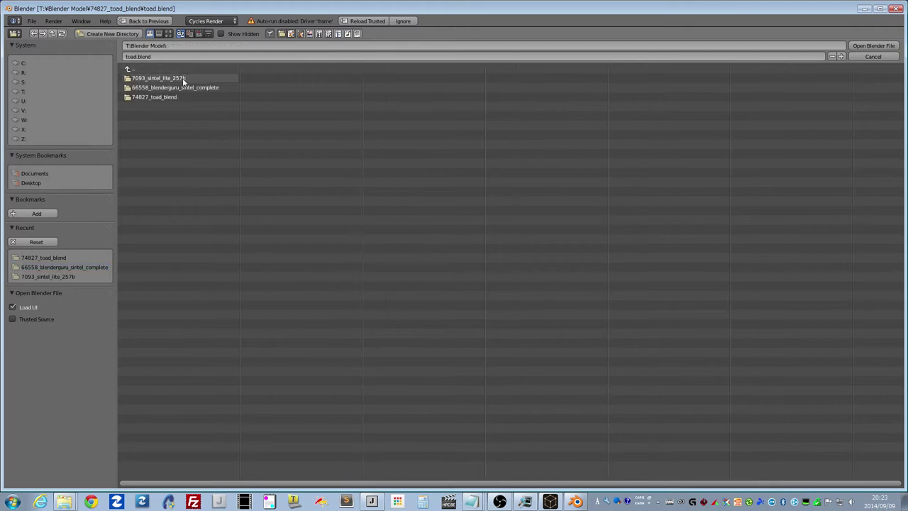
pyautogui.click(180, 88)
pyautogui.doubleClick(180, 77)
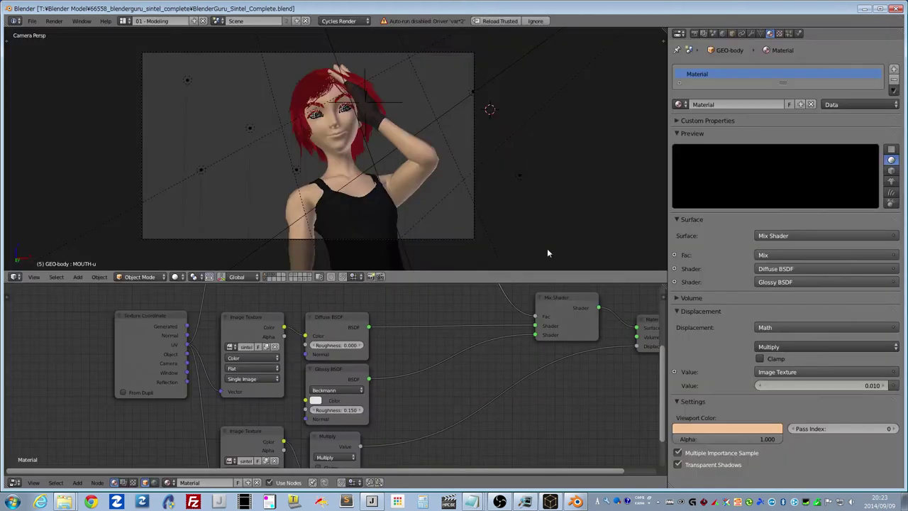
pyautogui.moveTo(429, 195)
pyautogui.mouseDown(button='middle')
pyautogui.moveTo(368, 167)
pyautogui.moveTo(265, 150)
pyautogui.moveTo(518, 146)
pyautogui.moveTo(456, 162)
pyautogui.moveTo(517, 161)
pyautogui.mouseUp(button='middle')
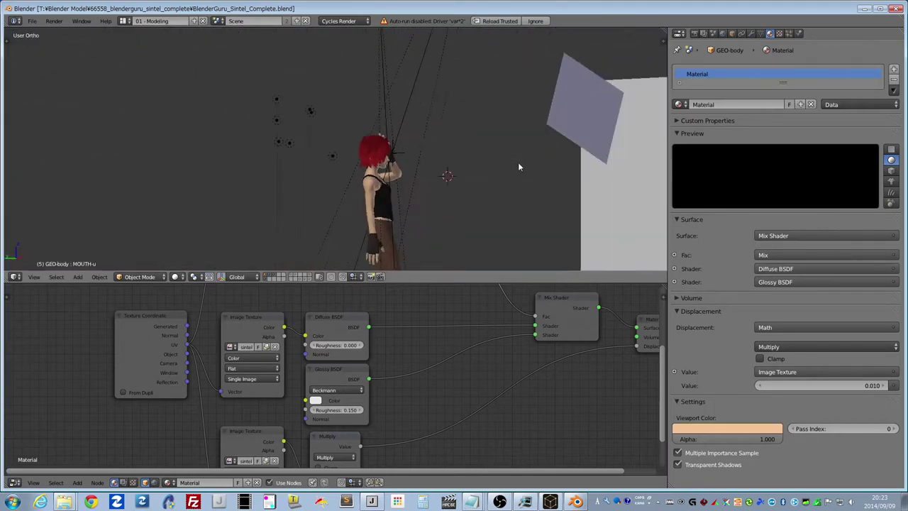
pyautogui.scroll(3, 518, 161)
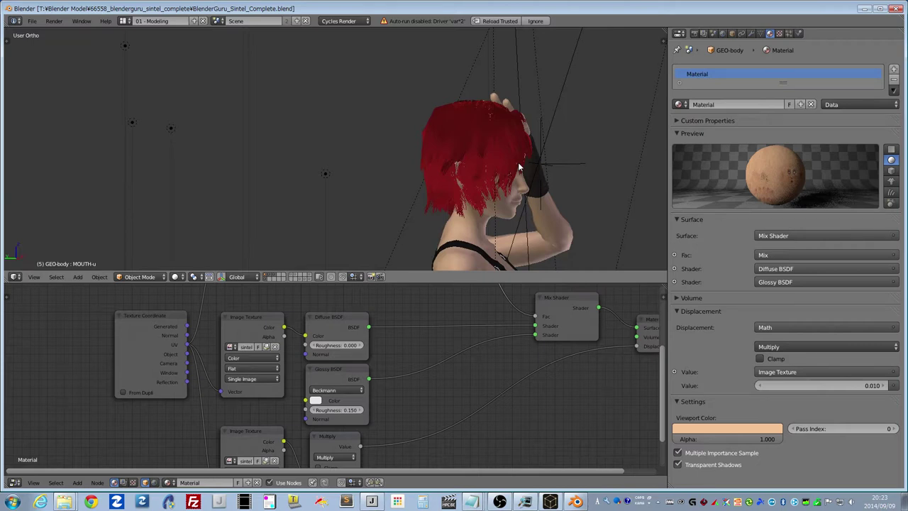
# - Orbit to Sintel's face, make an OpenGL render, and pan the Render Result to her eyes
pyautogui.moveTo(519, 168); pyautogui.dragTo(426, 156, button='middle')
pyautogui.click(54, 21)
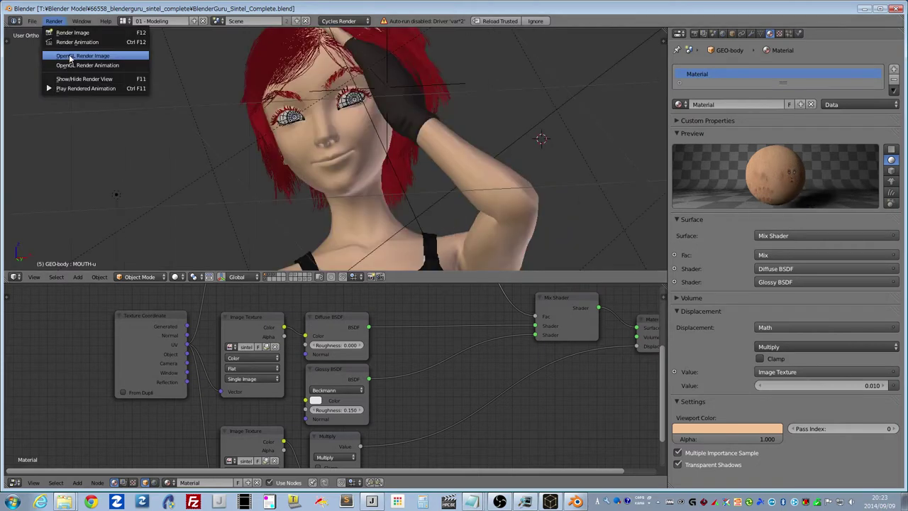
pyautogui.click(71, 57)
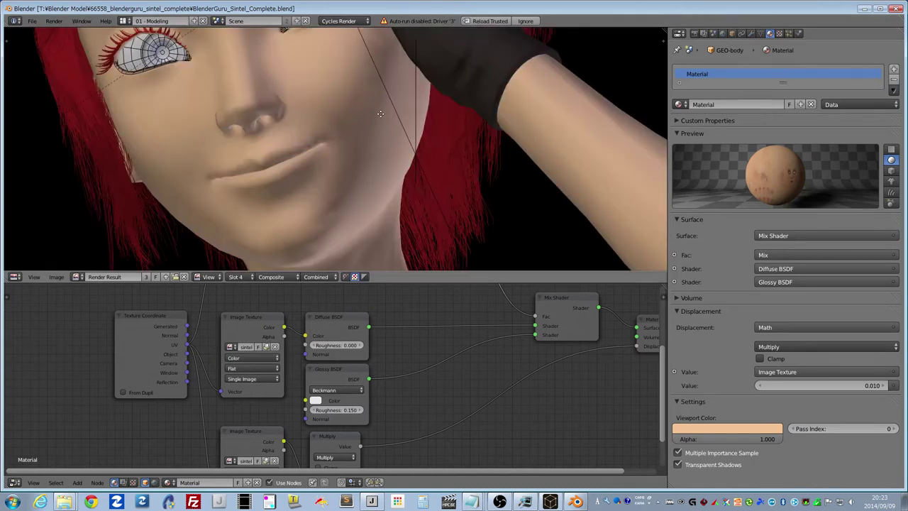
pyautogui.moveTo(380, 113); pyautogui.dragTo(389, 227, button='middle')
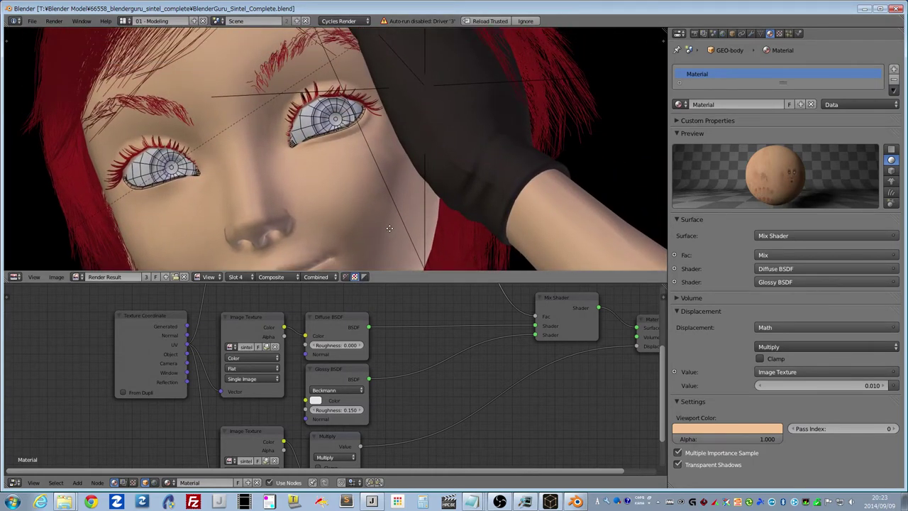
# - Minimize Blender and launch DraftSight x64 with a blank NONAME_0.dwg drawing
pyautogui.click(864, 9)
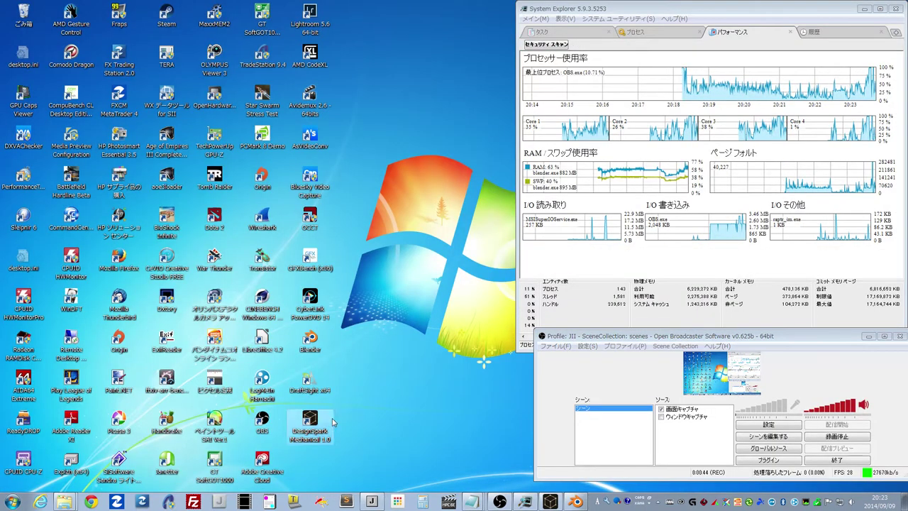
pyautogui.doubleClick(308, 385)
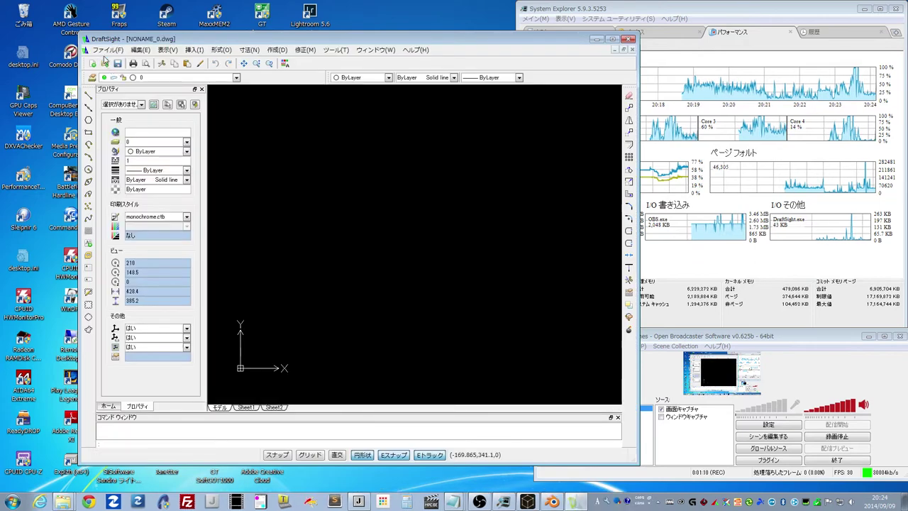
# - Open the pump housing.dwg example drawing in read-only mode
pyautogui.click(106, 50)
pyautogui.click(117, 75)
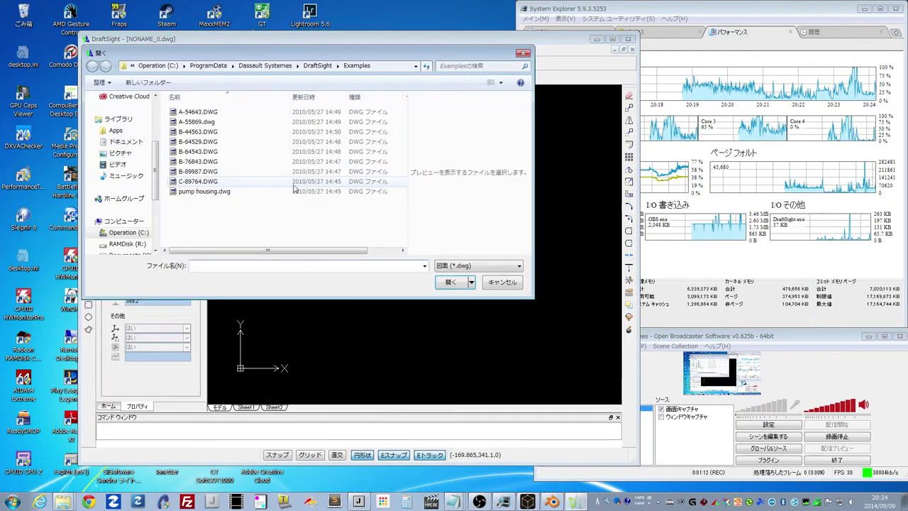
pyautogui.doubleClick(295, 191)
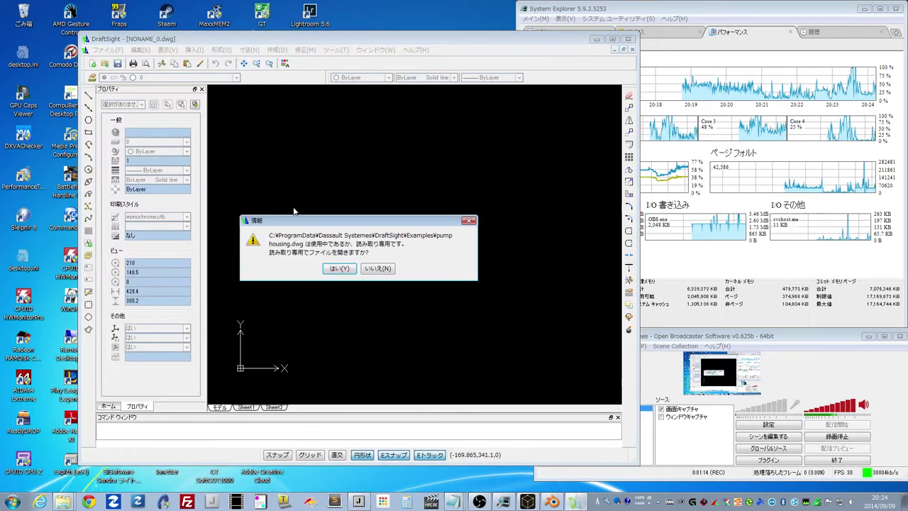
pyautogui.click(339, 268)
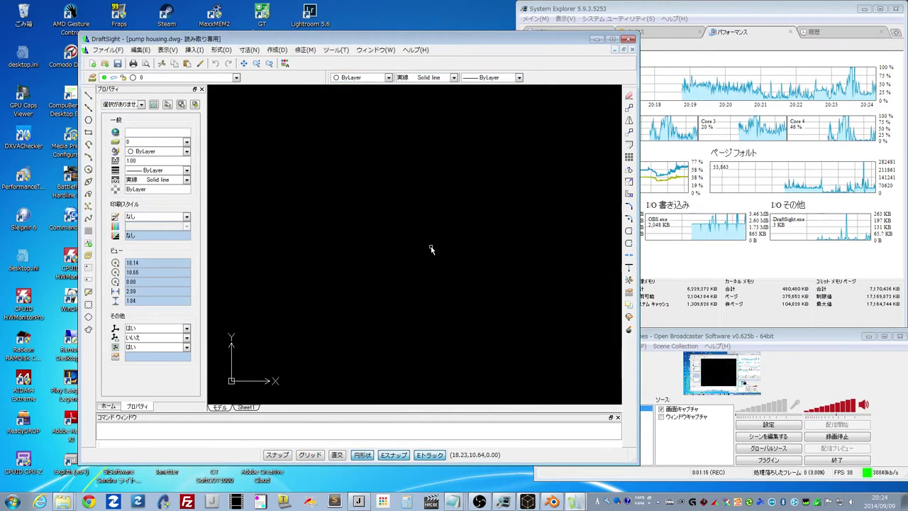
# - Zoom in and window-select Section E-E, clear the selection, then switch to DesignSpark Mechanical
pyautogui.scroll(5, 397, 212)
pyautogui.click(308, 132)
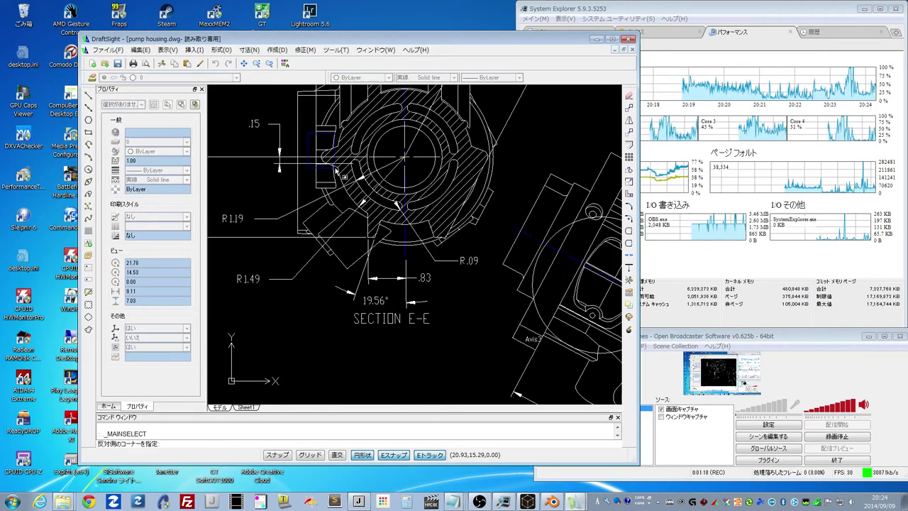
pyautogui.click(486, 322)
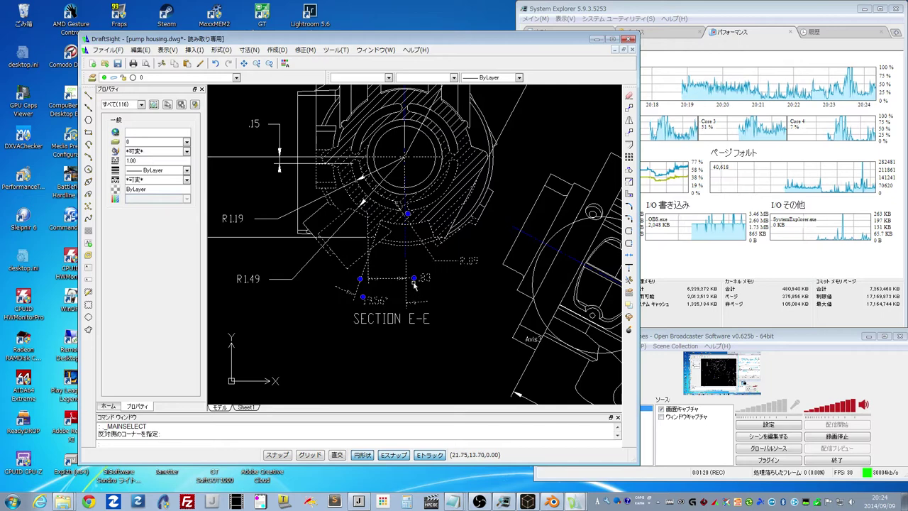
pyautogui.press('Escape')
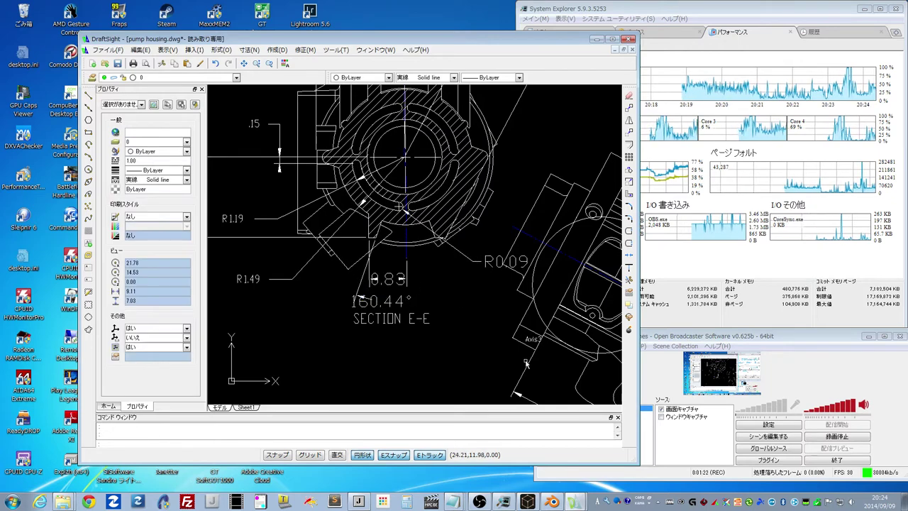
pyautogui.click(529, 501)
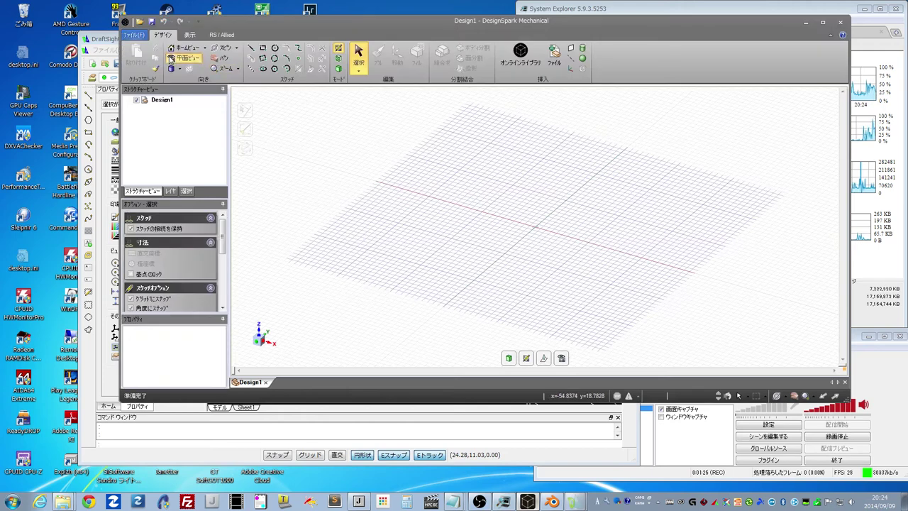
# - In plan view, draw a 25 mm × 25 mm rectangle, then return to the 3D home view
pyautogui.click(171, 59)
pyautogui.click(263, 48)
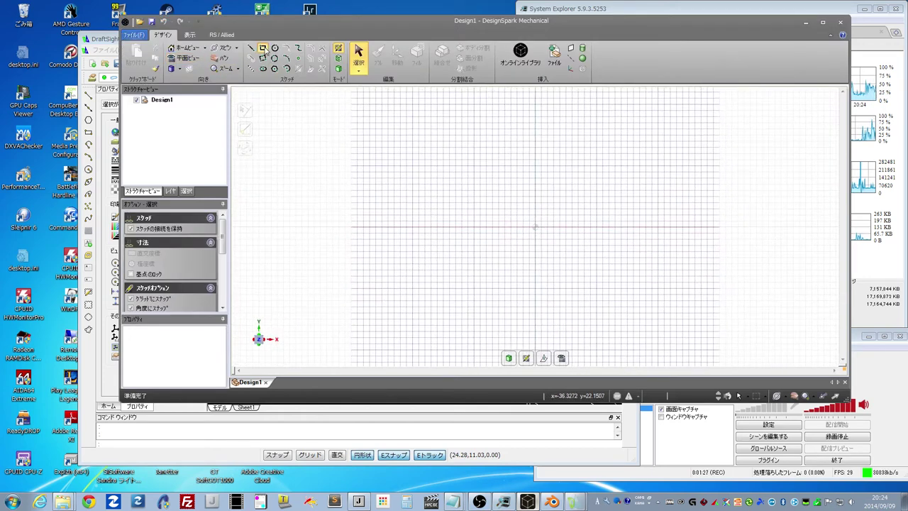
pyautogui.click(461, 173)
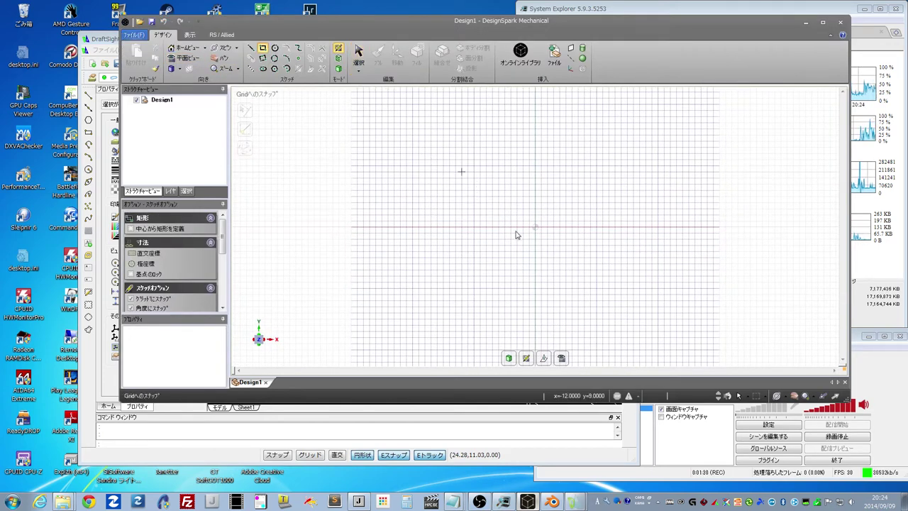
pyautogui.click(554, 263)
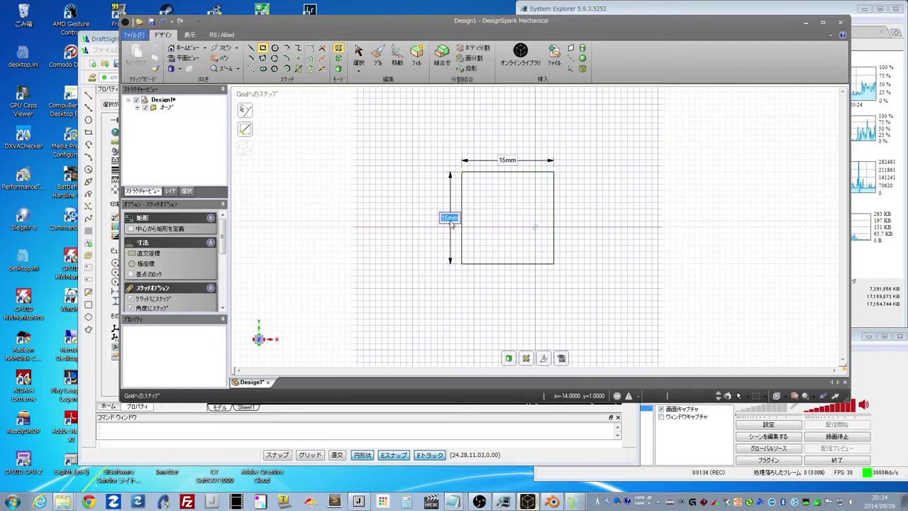
pyautogui.write('25')
pyautogui.press('Tab')
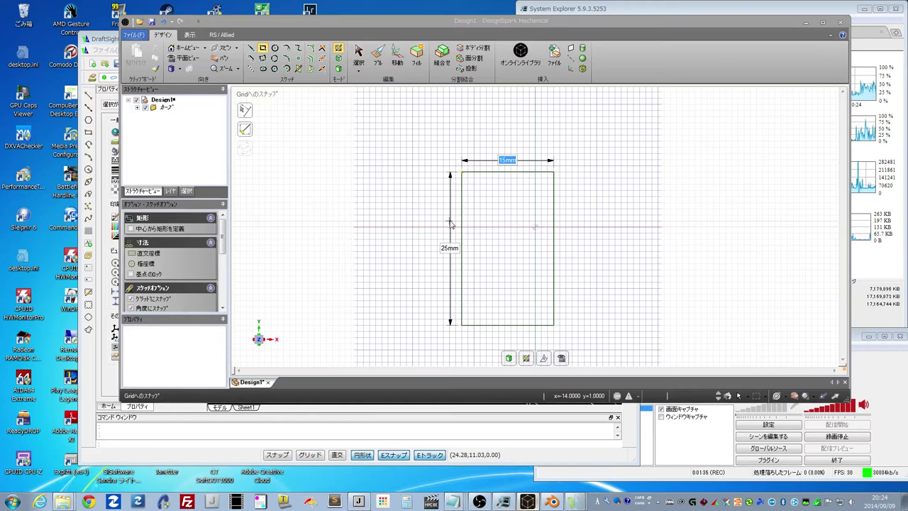
pyautogui.write('25')
pyautogui.rightClick(449, 222)
pyautogui.press('Escape')
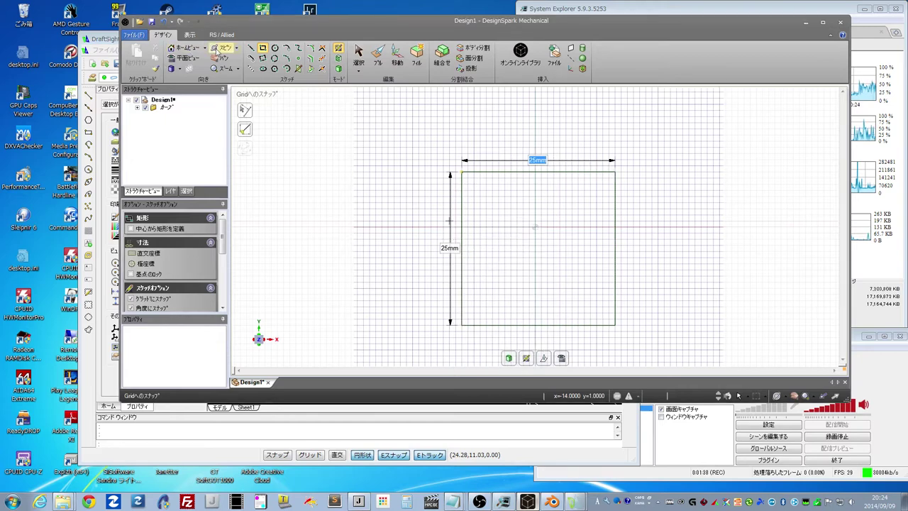
pyautogui.click(176, 49)
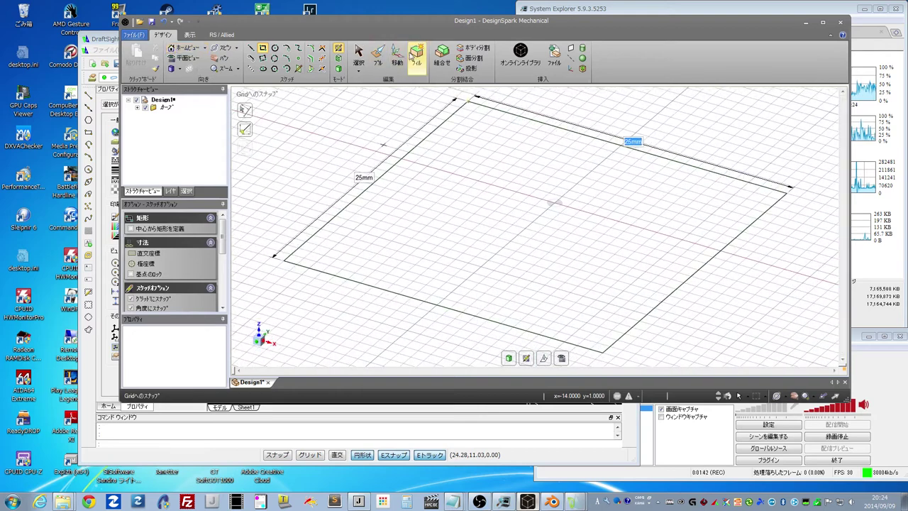
# - Pull the 25 mm square's face upward into a solid cube-shaped block
pyautogui.click(377, 54)
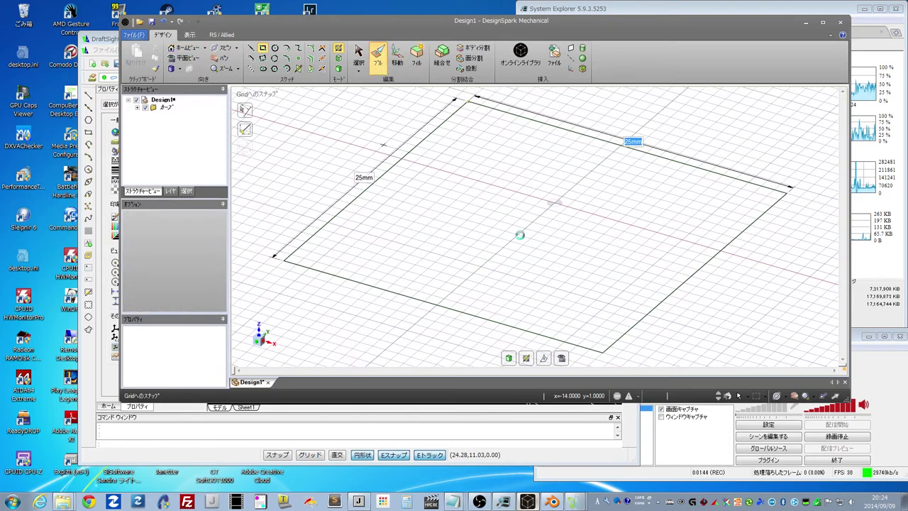
pyautogui.click(516, 245)
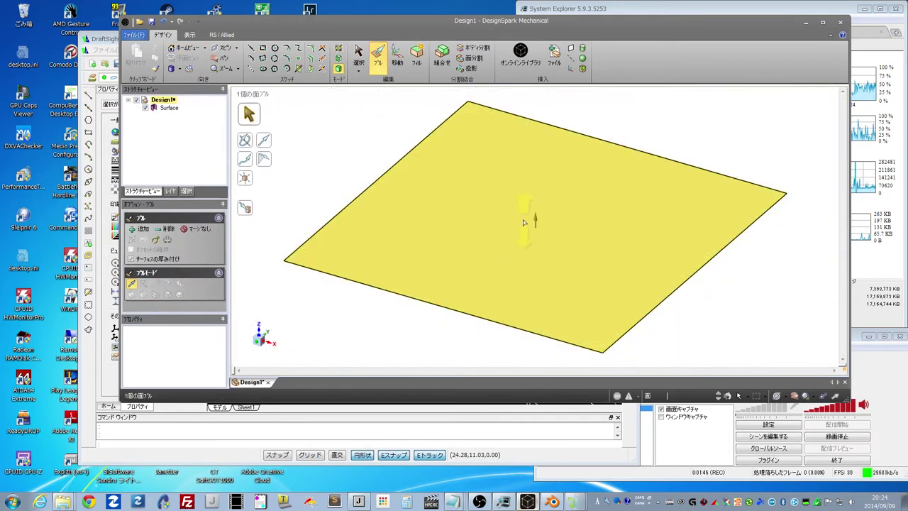
pyautogui.moveTo(536, 191); pyautogui.dragTo(530, 193)
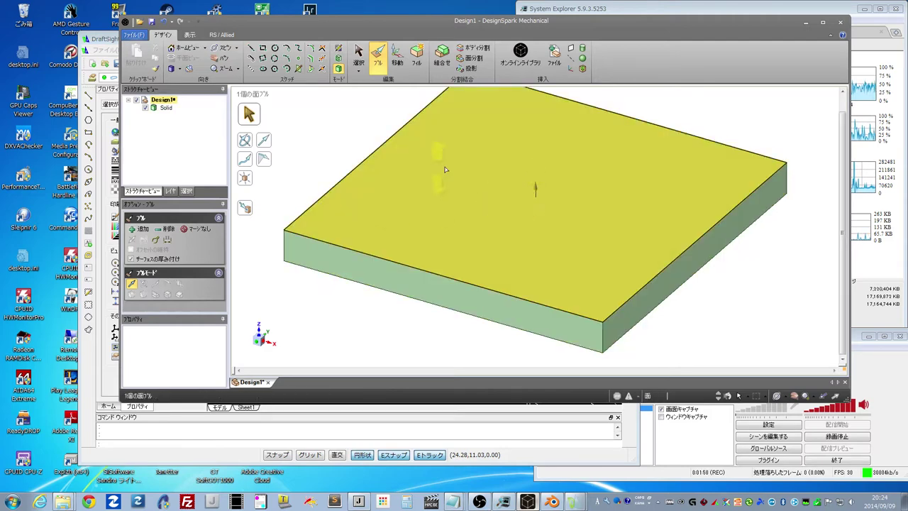
pyautogui.moveTo(527, 177); pyautogui.dragTo(530, 163)
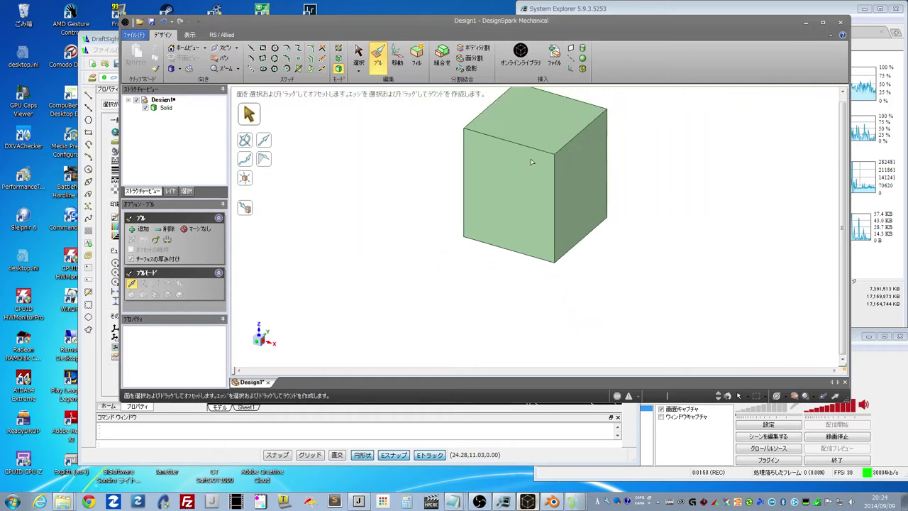
# - Recentre the view and drag the top front and top right cube edges into large rounds
pyautogui.click(183, 47)
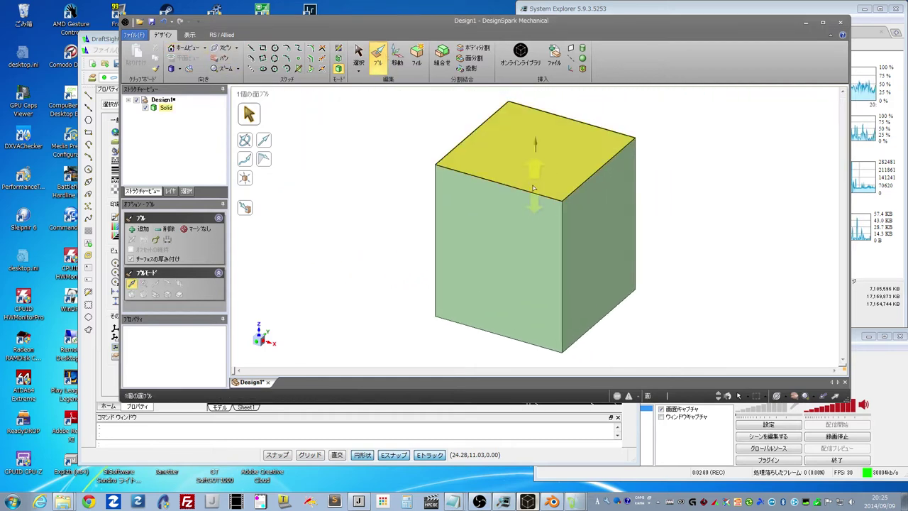
pyautogui.click(366, 49)
pyautogui.click(509, 186)
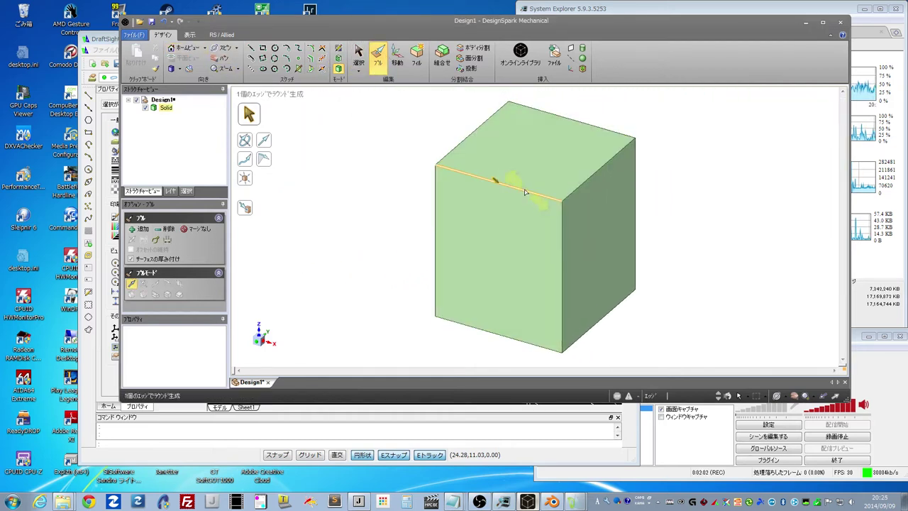
pyautogui.moveTo(509, 185)
pyautogui.mouseDown()
pyautogui.moveTo(528, 165)
pyautogui.moveTo(525, 195)
pyautogui.mouseUp()
pyautogui.click(591, 181)
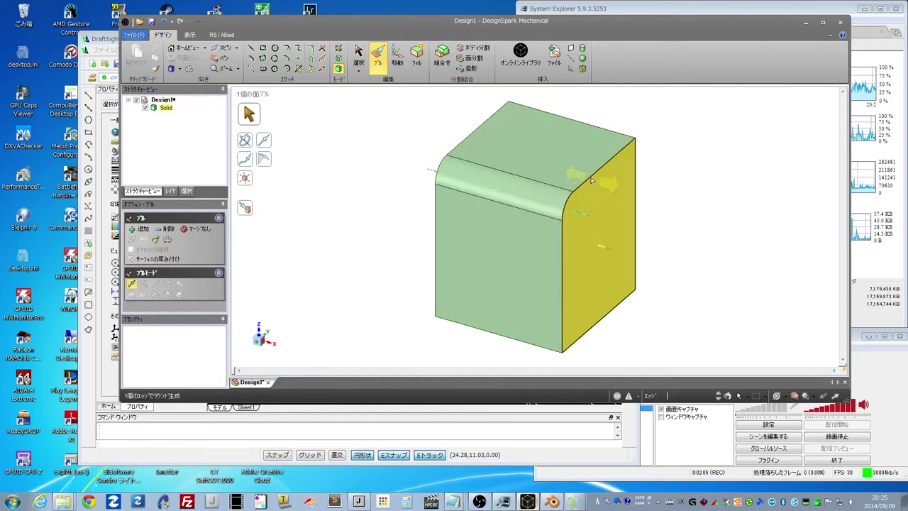
pyautogui.click(592, 174)
pyautogui.moveTo(592, 177)
pyautogui.mouseDown()
pyautogui.moveTo(589, 213)
pyautogui.moveTo(570, 235)
pyautogui.mouseUp()
pyautogui.click(566, 239)
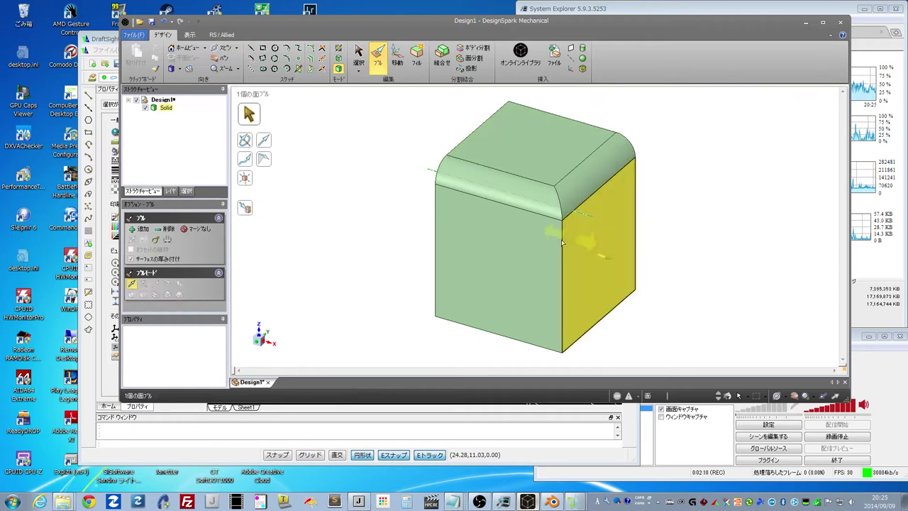
# - Sketch an 8.944 mm diameter circle on the cube's front face
pyautogui.click(274, 48)
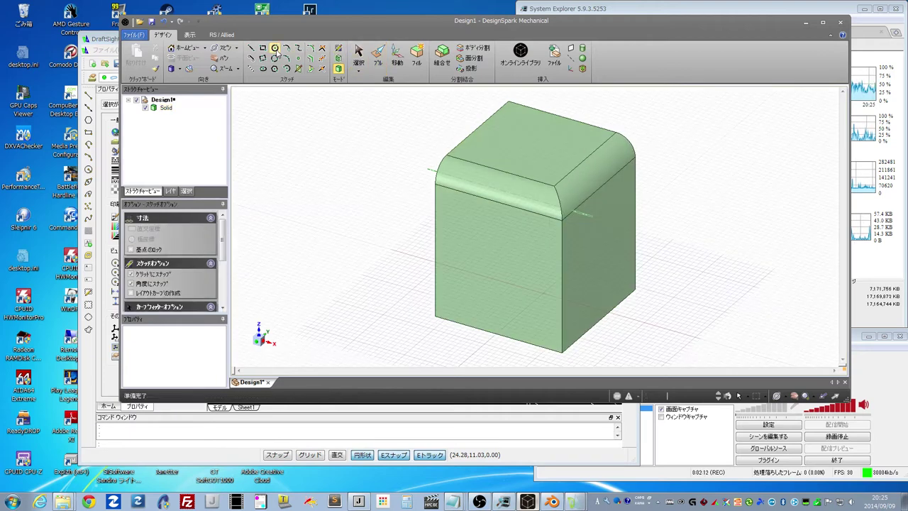
pyautogui.click(338, 69)
pyautogui.click(462, 241)
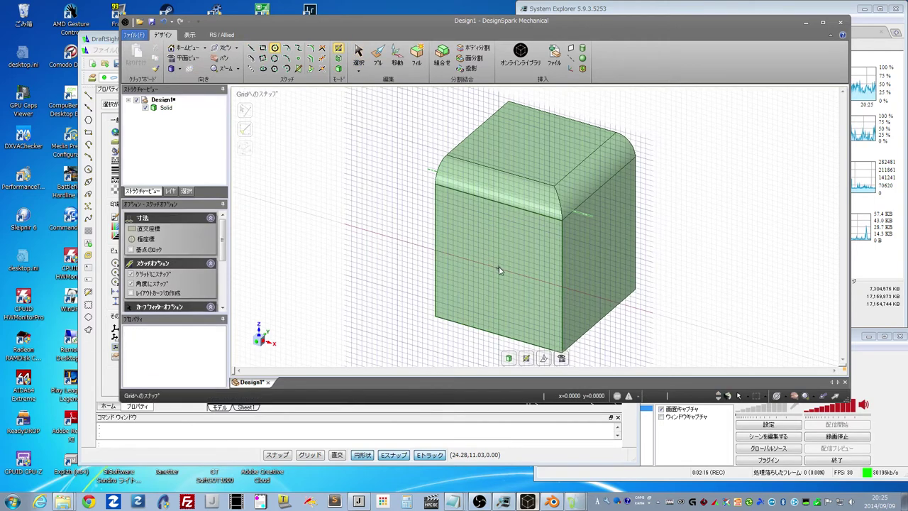
pyautogui.click(499, 267)
pyautogui.click(513, 250)
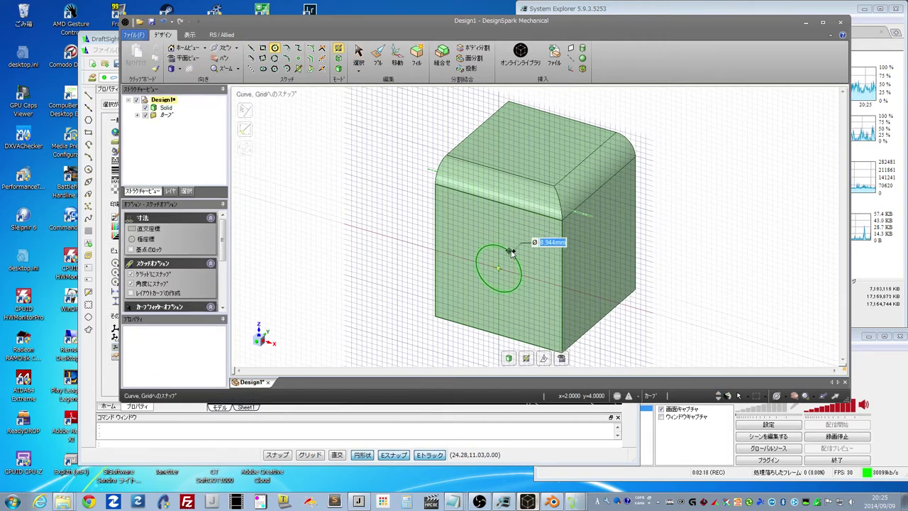
# - Pull the circle out into a cylindrical shaft protruding from the front face
pyautogui.click(379, 57)
pyautogui.click(499, 266)
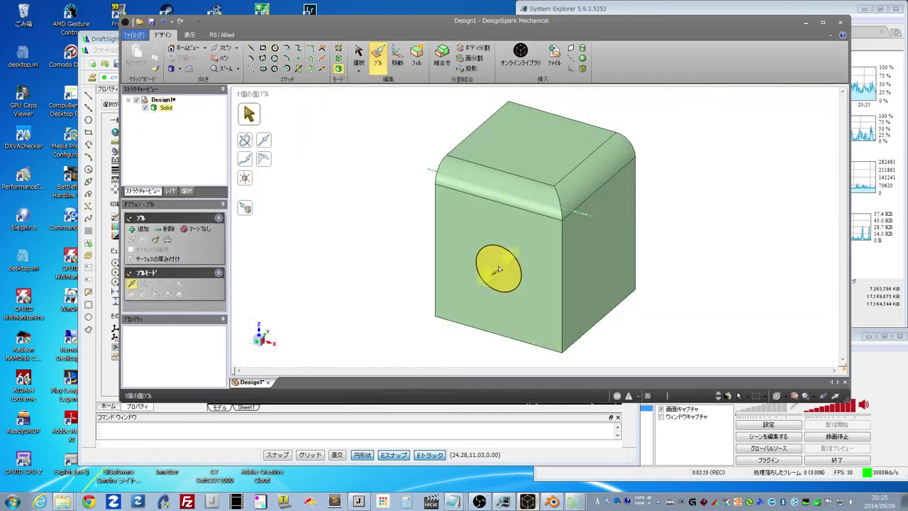
pyautogui.moveTo(469, 287); pyautogui.dragTo(406, 317)
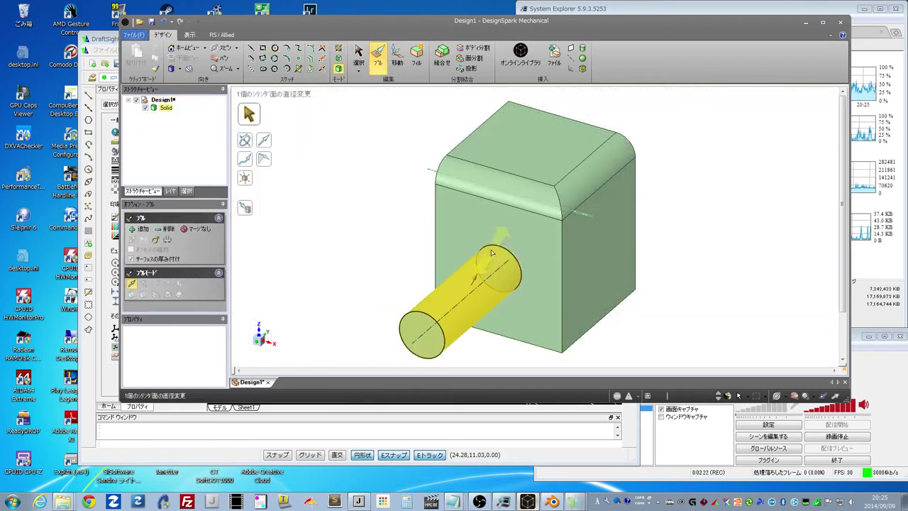
pyautogui.click(355, 186)
pyautogui.scroll(5, 355, 186)
pyautogui.scroll(-6, 359, 183)
# - Orbit the model to another angle and inspect the rounded top face's options
pyautogui.click(474, 187)
pyautogui.moveTo(474, 187)
pyautogui.mouseDown(button='middle')
pyautogui.moveTo(419, 276)
pyautogui.moveTo(511, 213)
pyautogui.mouseUp(button='middle')
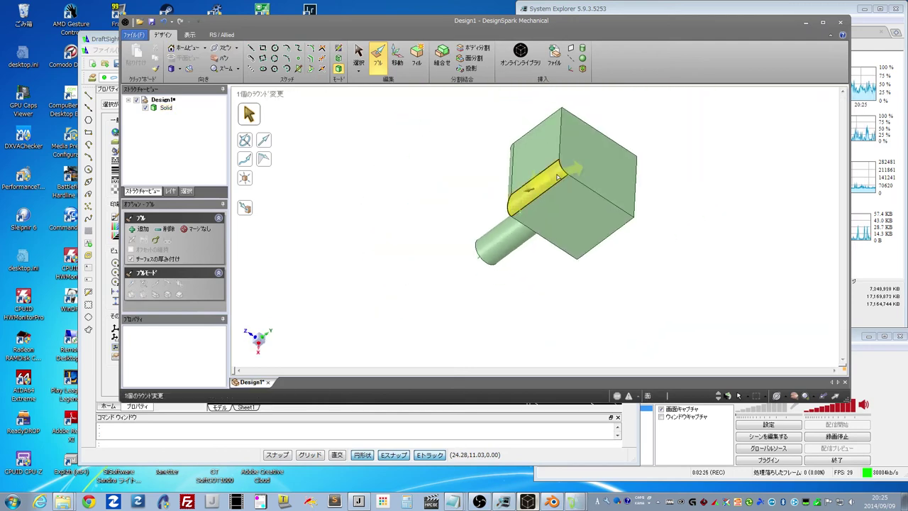
pyautogui.rightClick(557, 175)
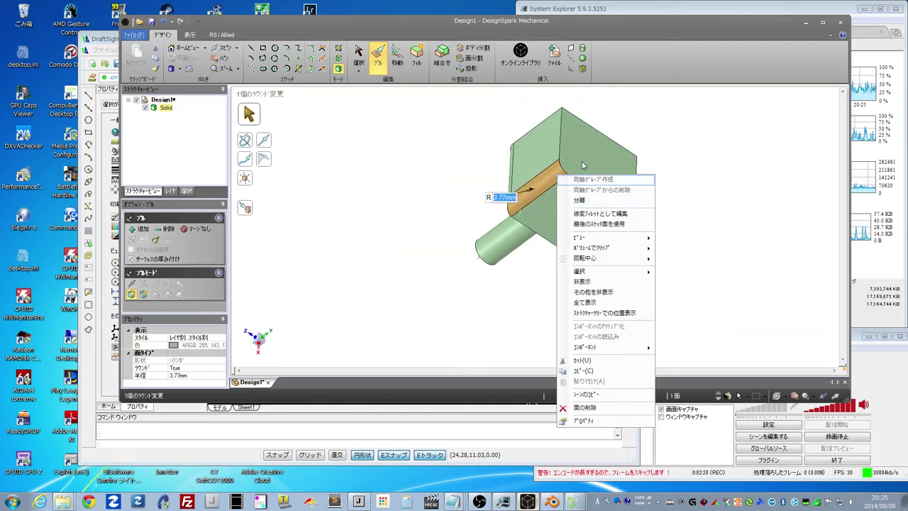
pyautogui.click(396, 187)
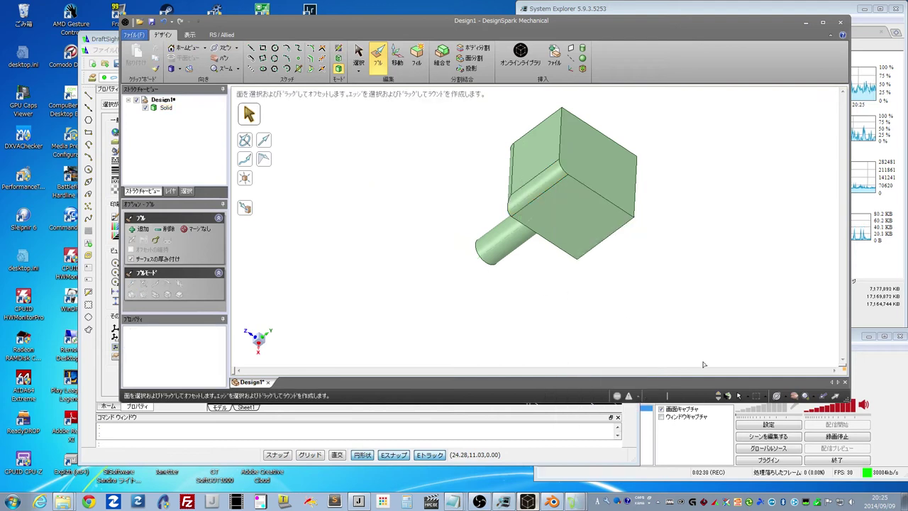
# - Launch CPU-Z, allow it at the UAC prompt, review the AMD A10-7850K details, then switch to Blender
pyautogui.click(23, 461)
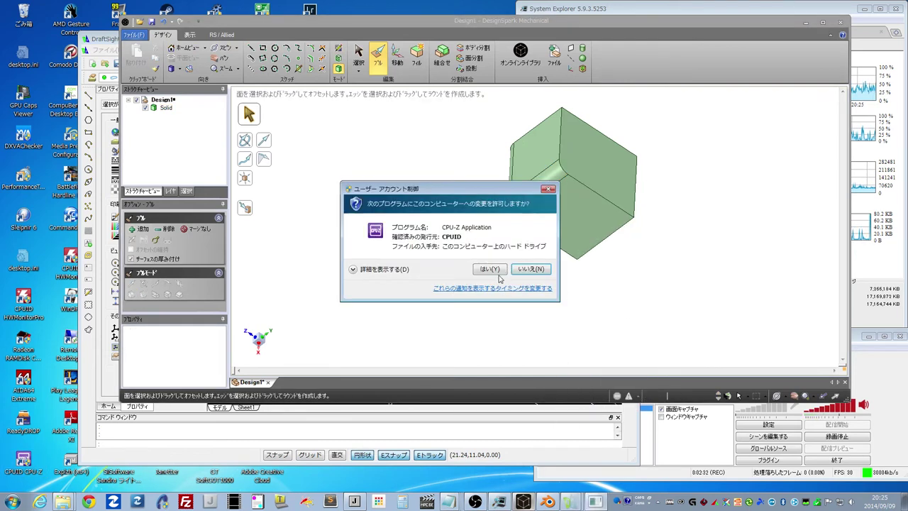
pyautogui.click(490, 270)
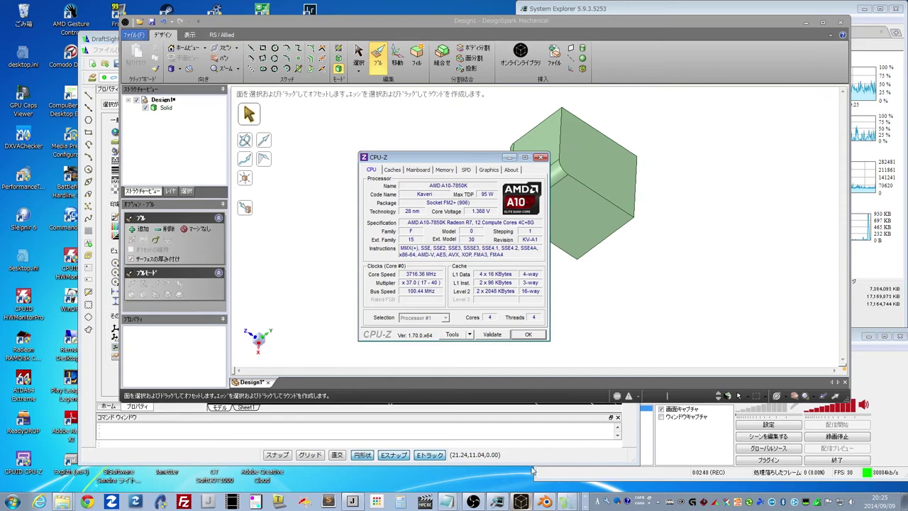
pyautogui.click(544, 502)
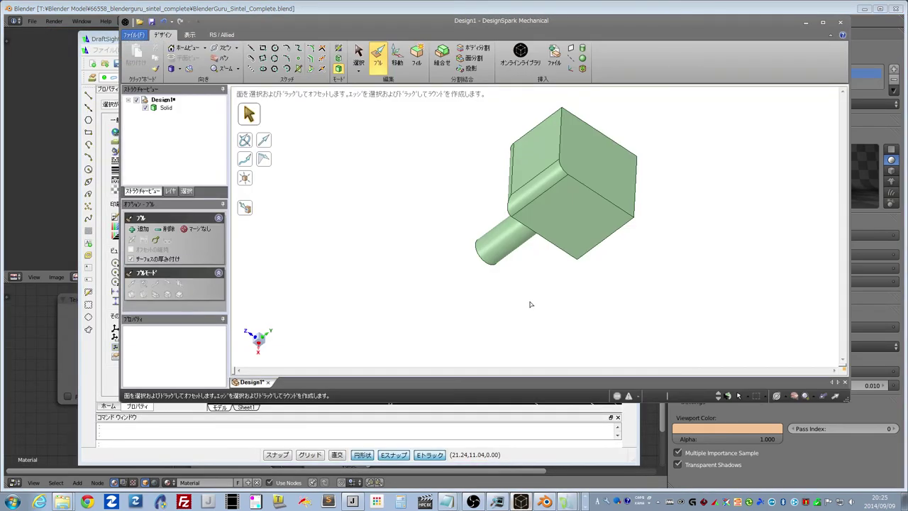
# - Drag the DesignSpark Mechanical window down and to the right to reveal the Blender Sintel scene
pyautogui.moveTo(325, 27); pyautogui.dragTo(390, 121)
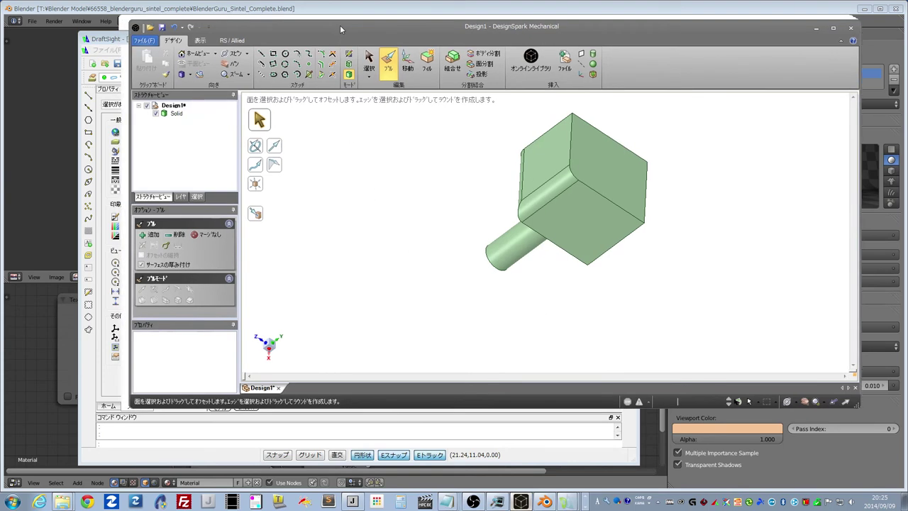